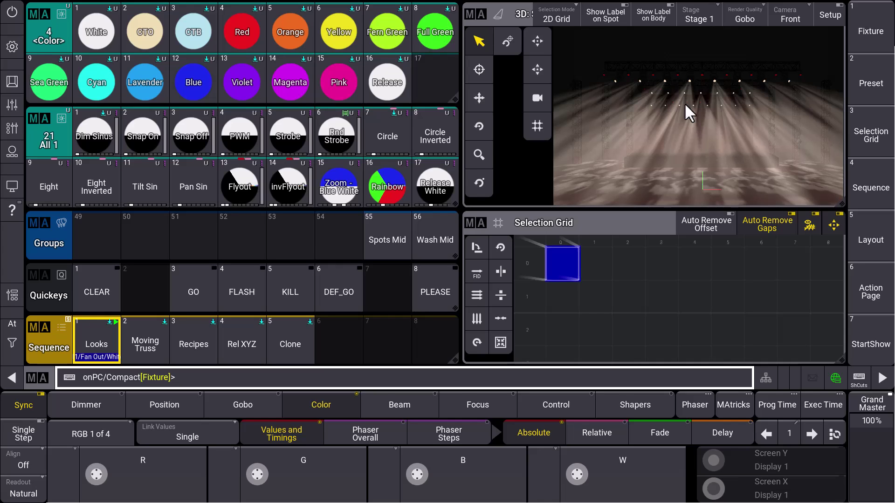
{"action": "left_click", "coordinate": [387, 240]}
{"action": "left_click", "coordinate": [12, 324]}
{"action": "left_click", "coordinate": [44, 345]}
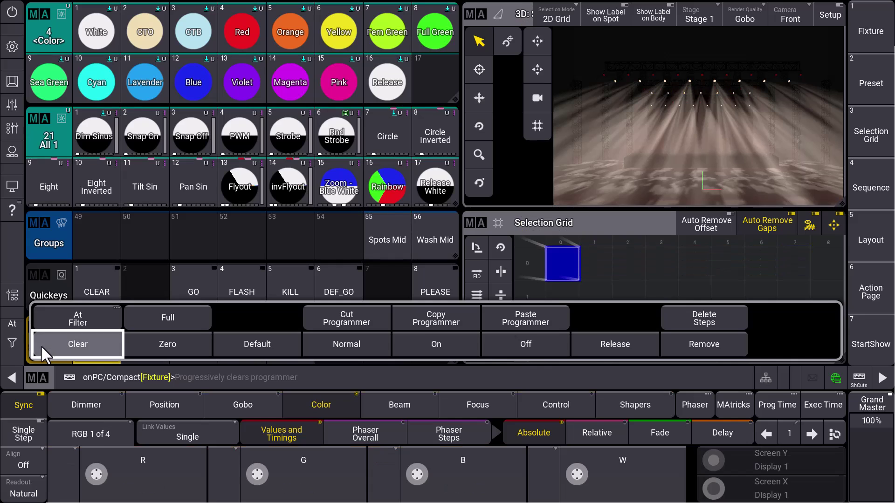
{"action": "left_click", "coordinate": [12, 346]}
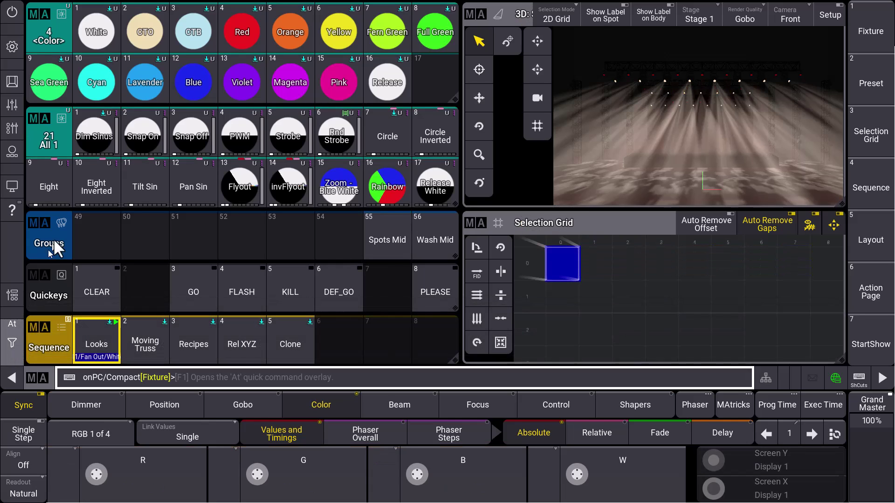
Open the fixture patch and filter the fixture list to the MAC Ultra Performance type
{"action": "left_click", "coordinate": [15, 44]}
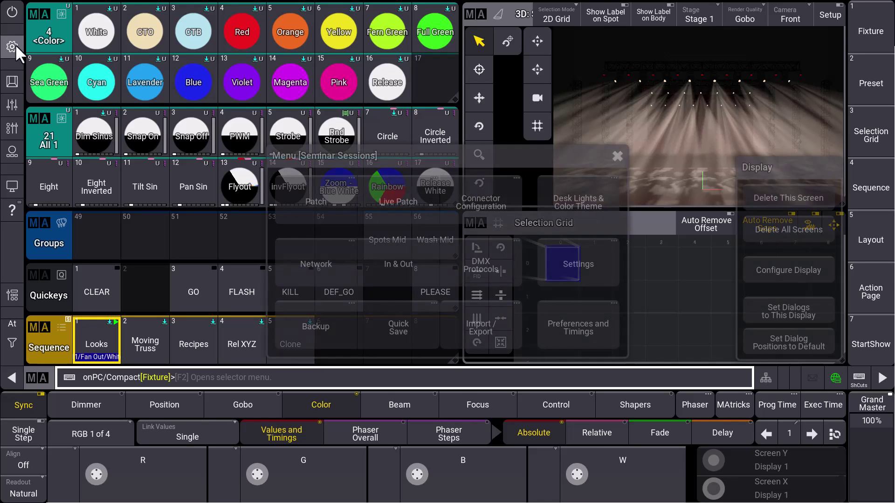
{"action": "left_click", "coordinate": [297, 200]}
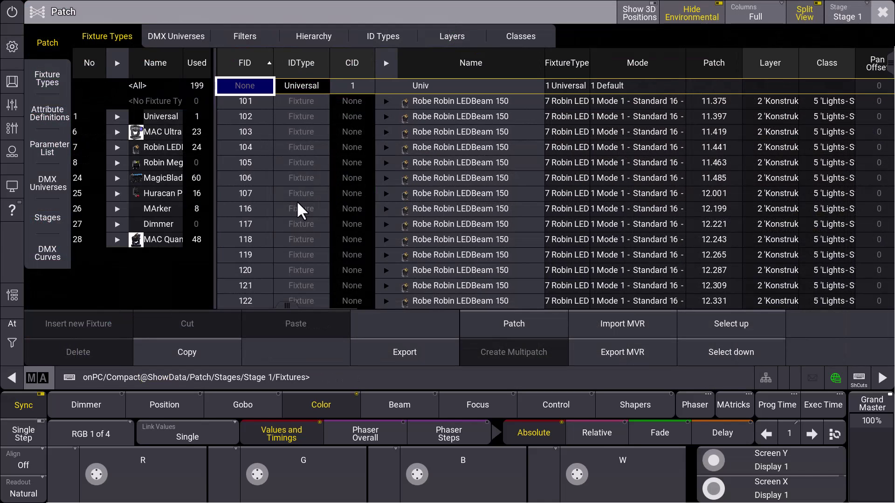
{"action": "left_click", "coordinate": [156, 133]}
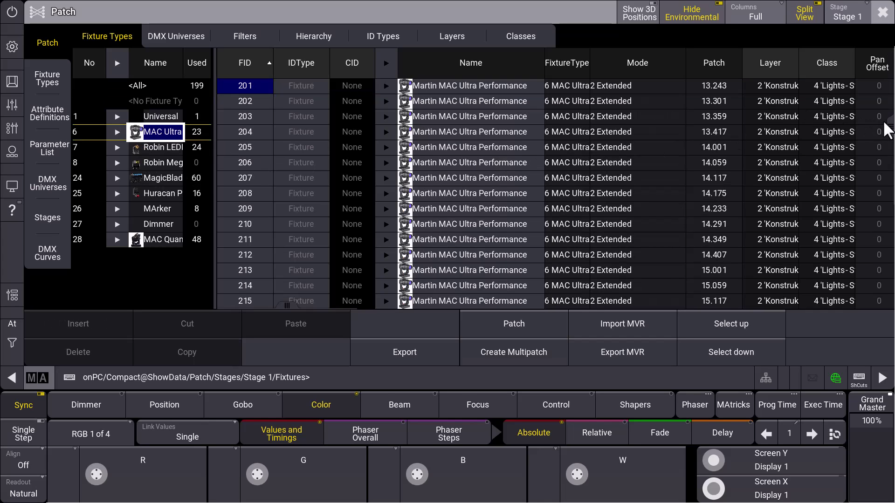
Copy MAC Ultra Performance fixtures 209 through 215 and paste them into the patch as new fixtures
{"action": "scroll", "coordinate": [891, 132], "scroll_direction": "down", "scroll_amount": 1}
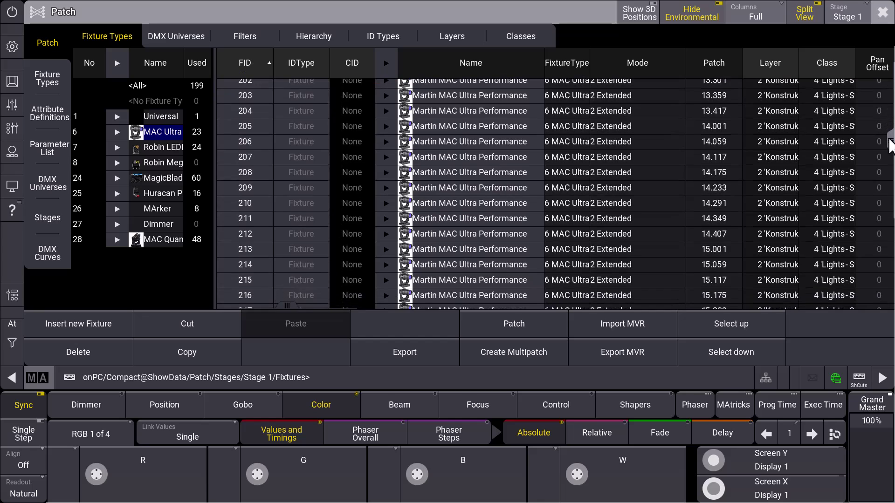
{"action": "left_click_drag", "start_coordinate": [888, 135], "coordinate": [885, 174]}
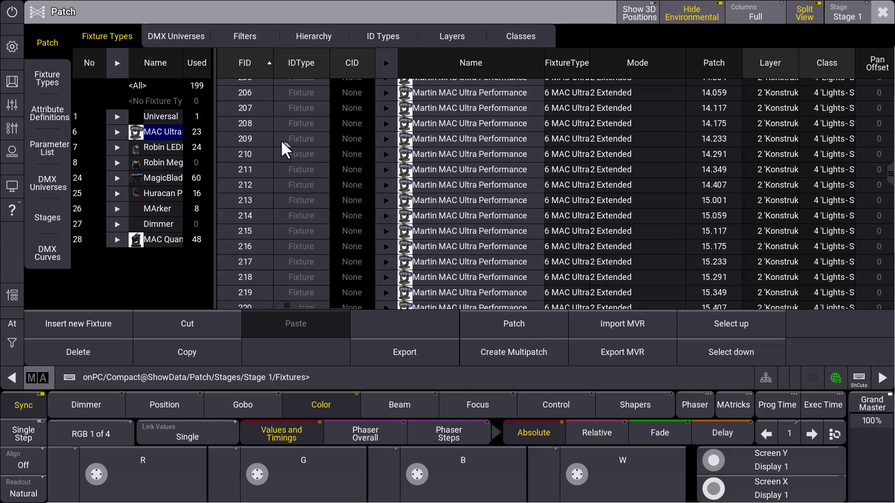
{"action": "left_click_drag", "start_coordinate": [260, 138], "coordinate": [258, 231]}
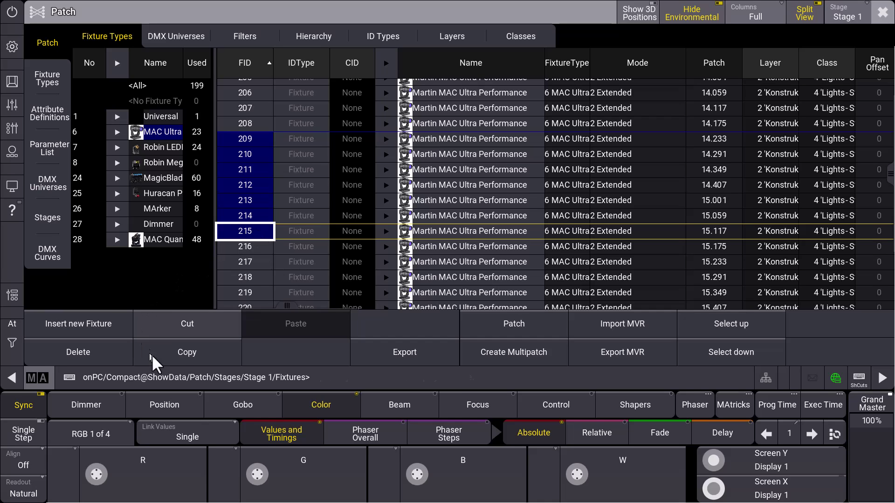
{"action": "left_click", "coordinate": [184, 353]}
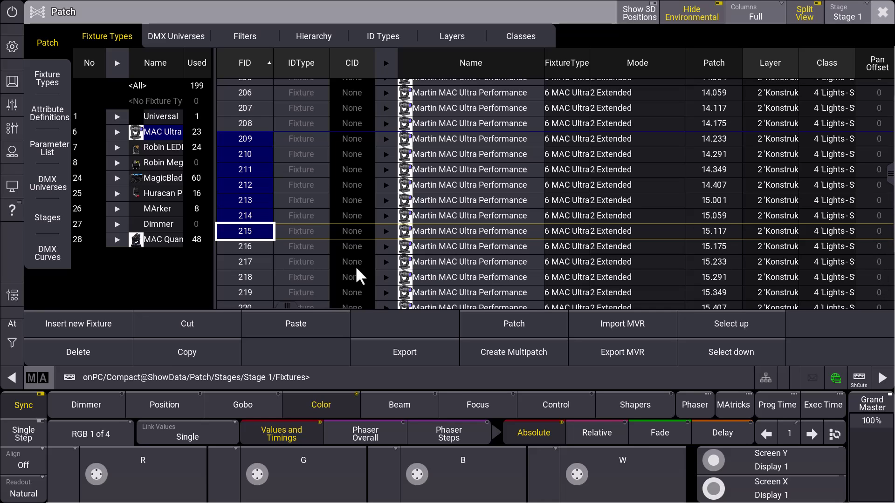
{"action": "left_click", "coordinate": [250, 247]}
{"action": "left_click", "coordinate": [312, 327]}
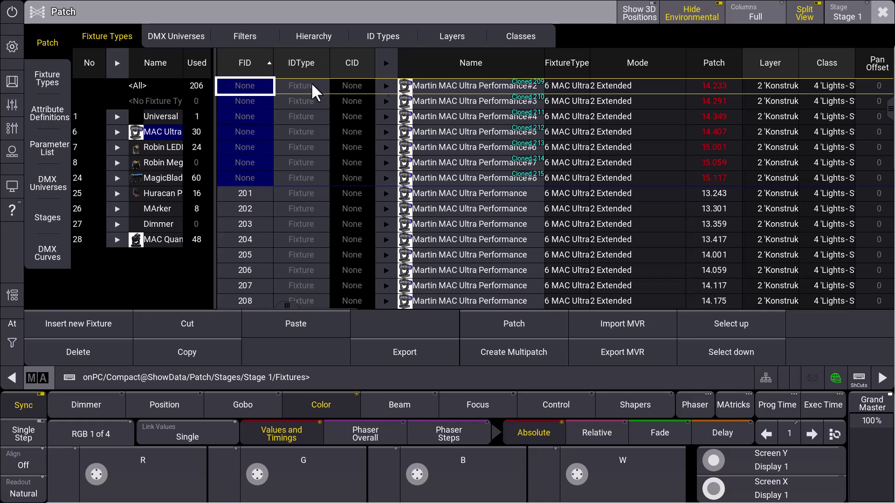
Assign fixture IDs to the seven pasted fixtures, starting from 224
{"action": "mouse_move", "coordinate": [890, 116]}
{"action": "left_mouse_down"}
{"action": "mouse_move", "coordinate": [885, 251]}
{"action": "mouse_move", "coordinate": [879, 100]}
{"action": "left_mouse_up"}
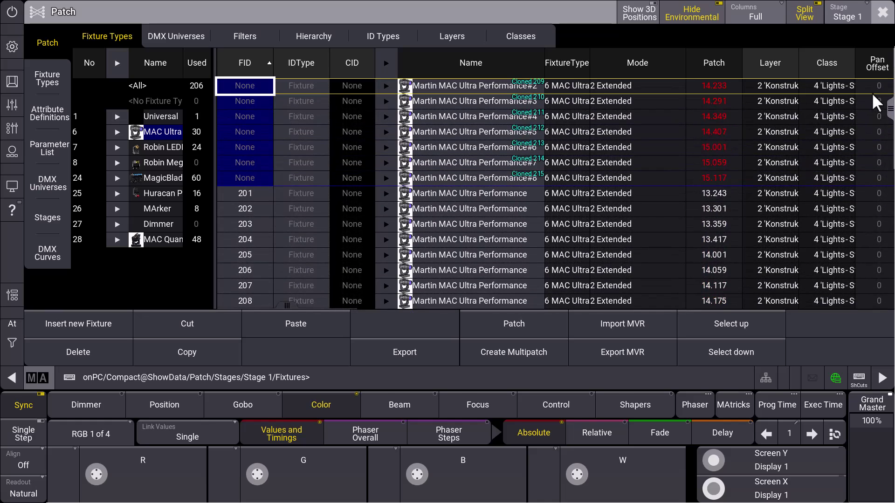
{"action": "double_click", "coordinate": [242, 85]}
{"action": "left_click", "coordinate": [299, 216]}
{"action": "left_click", "coordinate": [300, 219]}
{"action": "left_click", "coordinate": [262, 182]}
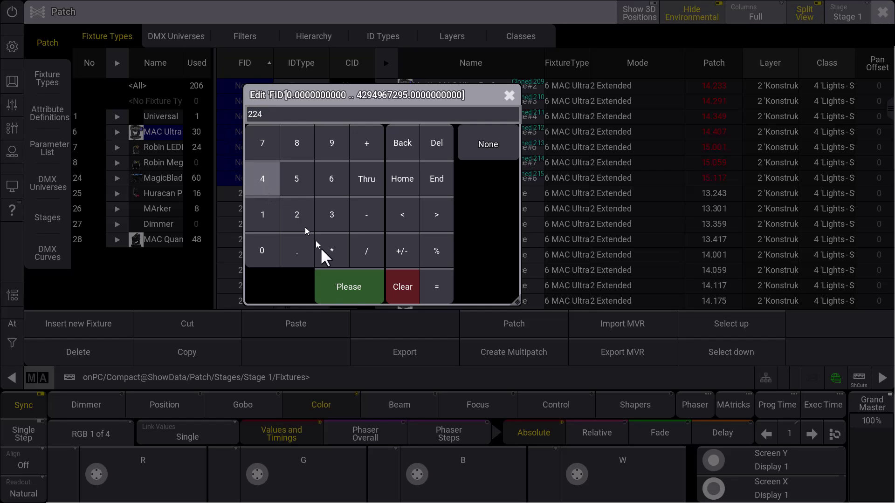
{"action": "left_click", "coordinate": [349, 297]}
Patch fixtures 224 through 230 to the next free DMX universe
{"action": "left_click_drag", "start_coordinate": [889, 113], "coordinate": [881, 282]}
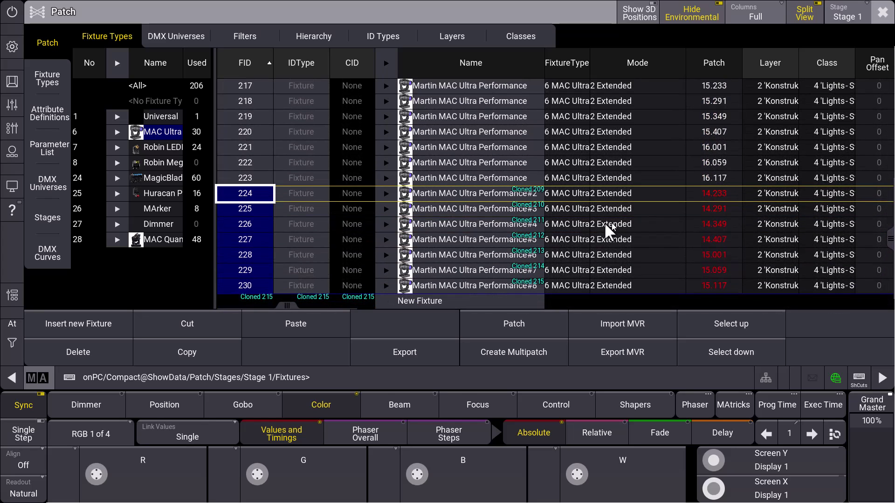
{"action": "left_click", "coordinate": [528, 195]}
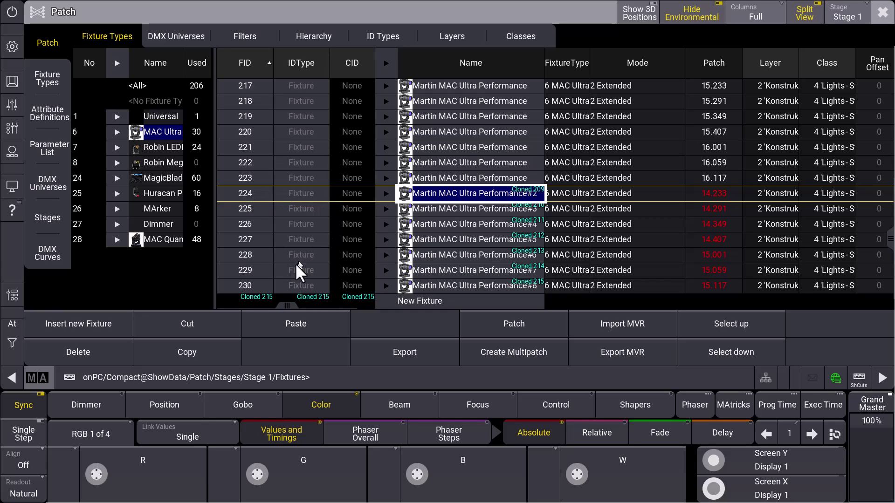
{"action": "left_click", "coordinate": [244, 289]}
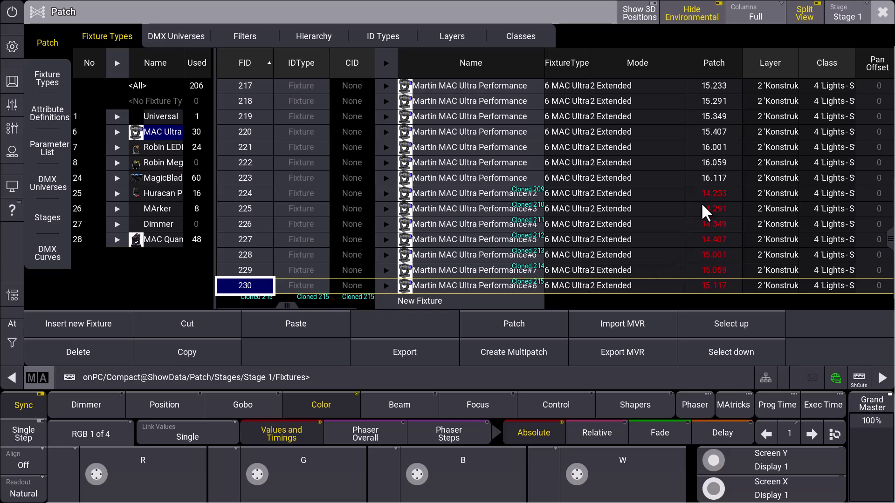
{"action": "left_click_drag", "start_coordinate": [715, 201], "coordinate": [717, 293]}
{"action": "left_click", "coordinate": [714, 286]}
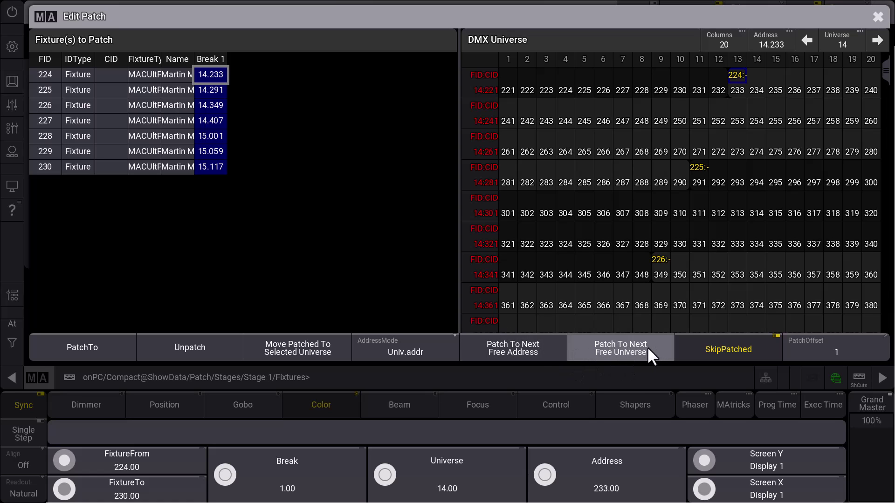
{"action": "left_click", "coordinate": [617, 352]}
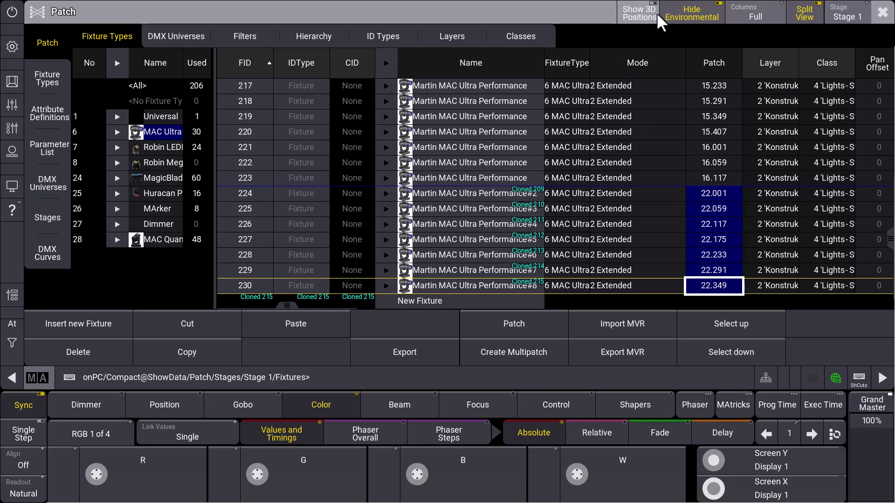
Show the 3D positions and move the seven cloned fixtures along the stage Y axis to about -1.577
{"action": "left_click", "coordinate": [637, 19]}
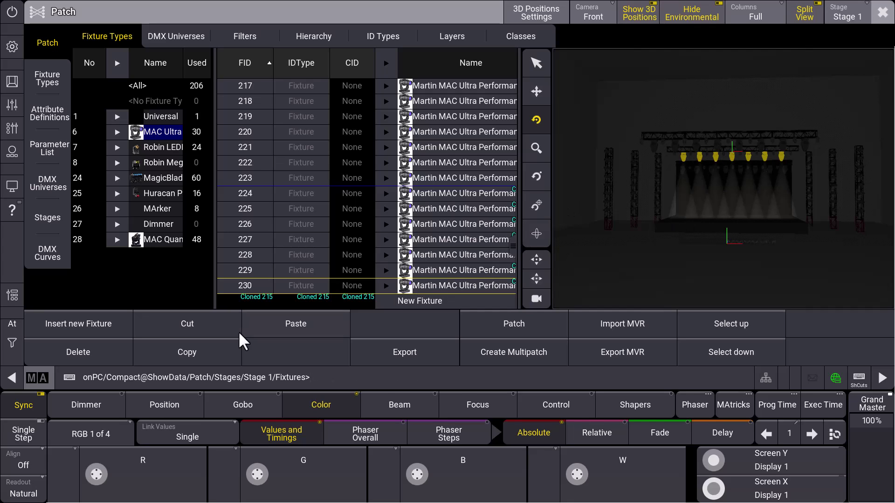
{"action": "left_click", "coordinate": [624, 248]}
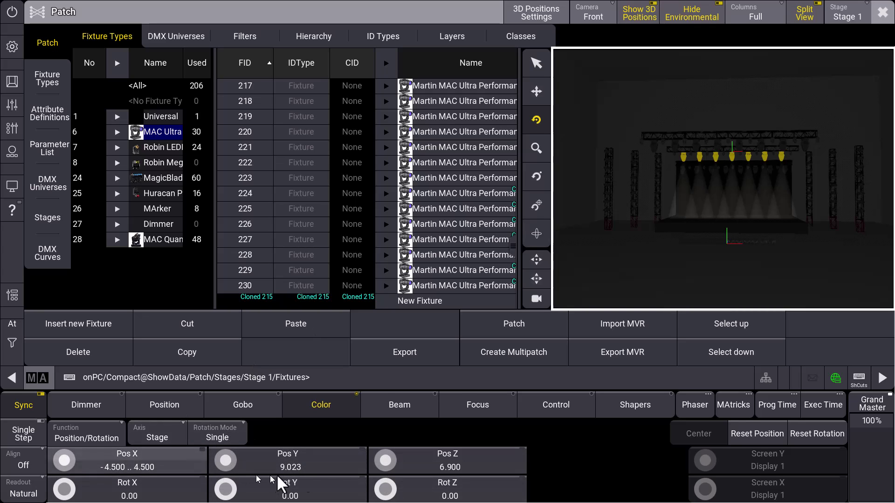
{"action": "scroll", "coordinate": [229, 468], "scroll_direction": "down", "scroll_amount": 4}
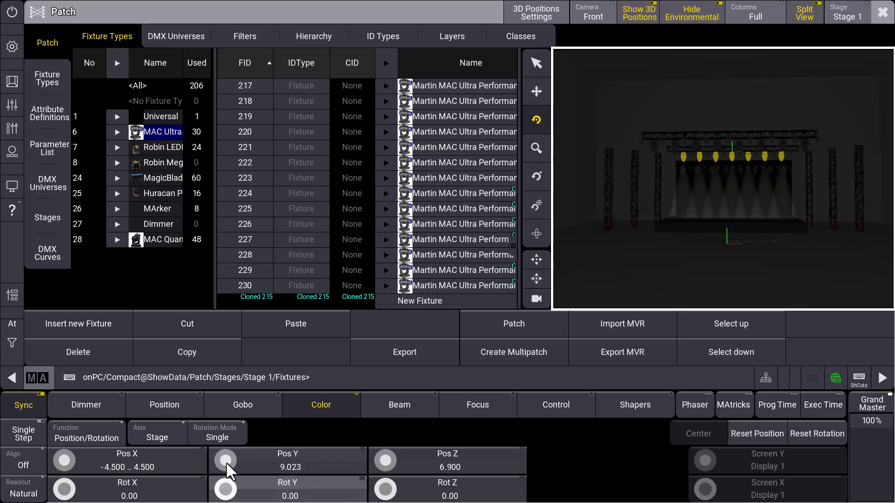
{"action": "left_click_drag", "start_coordinate": [213, 447], "coordinate": [232, 458]}
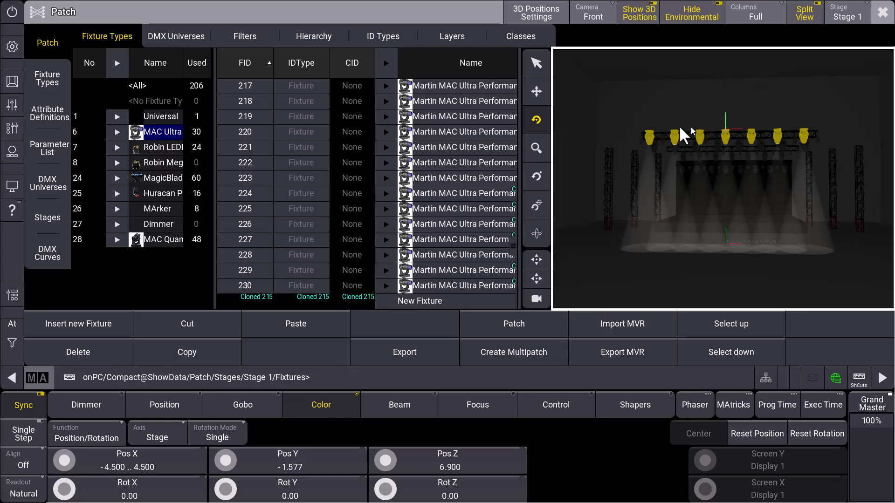
Hide the 3D positions and exit the patch, saving the changes
{"action": "left_click", "coordinate": [881, 15]}
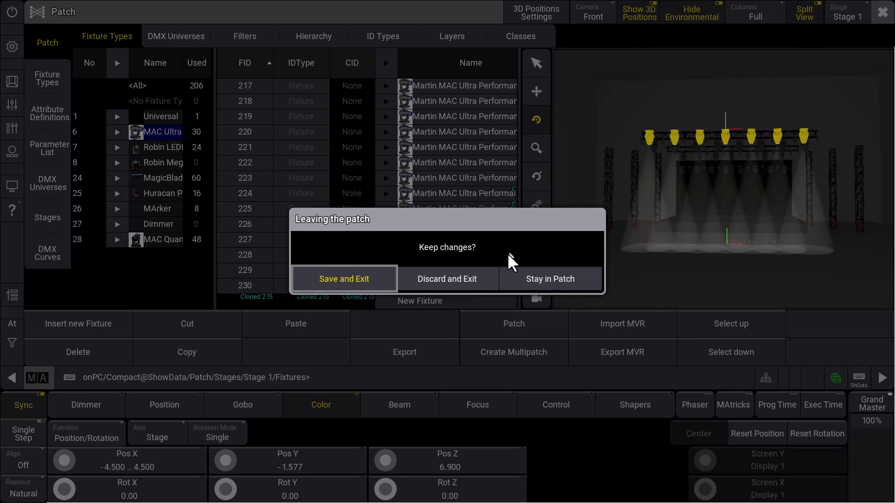
{"action": "left_click", "coordinate": [550, 278]}
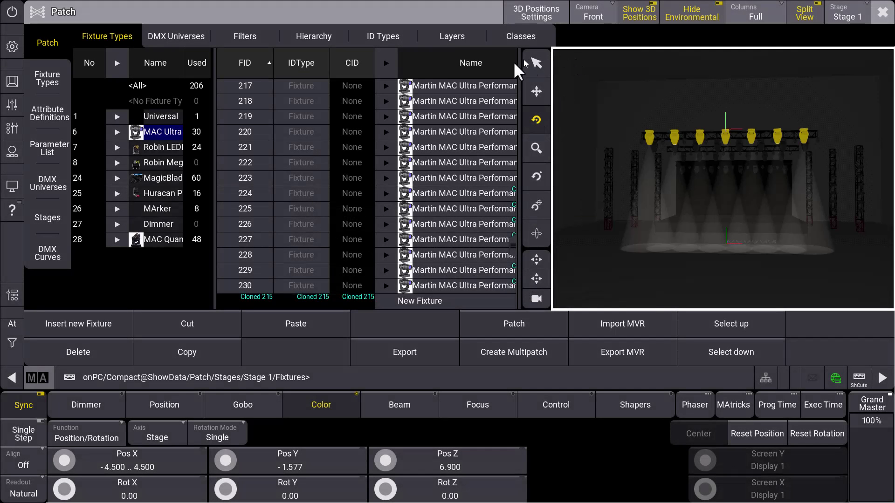
{"action": "left_click", "coordinate": [637, 13]}
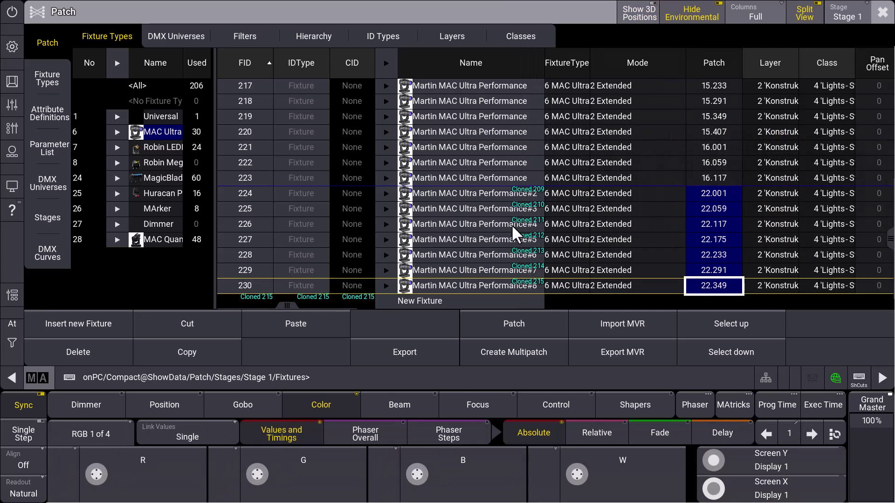
{"action": "left_click", "coordinate": [881, 14]}
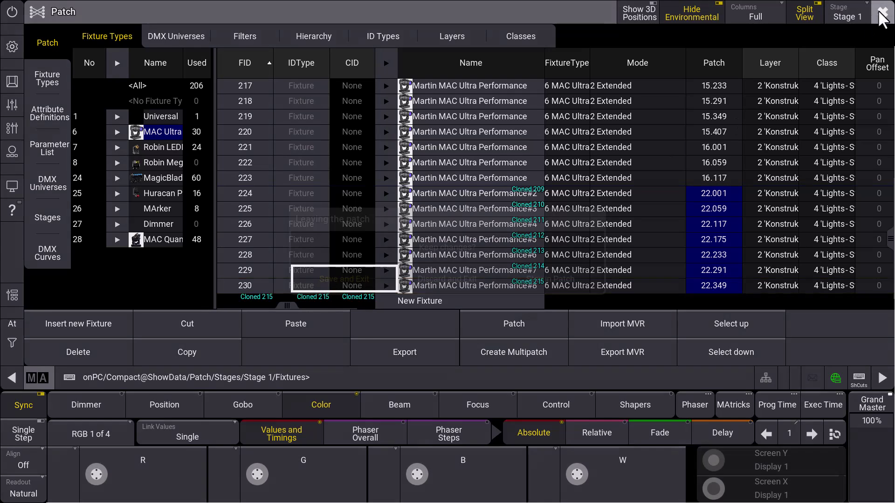
{"action": "left_click", "coordinate": [351, 275]}
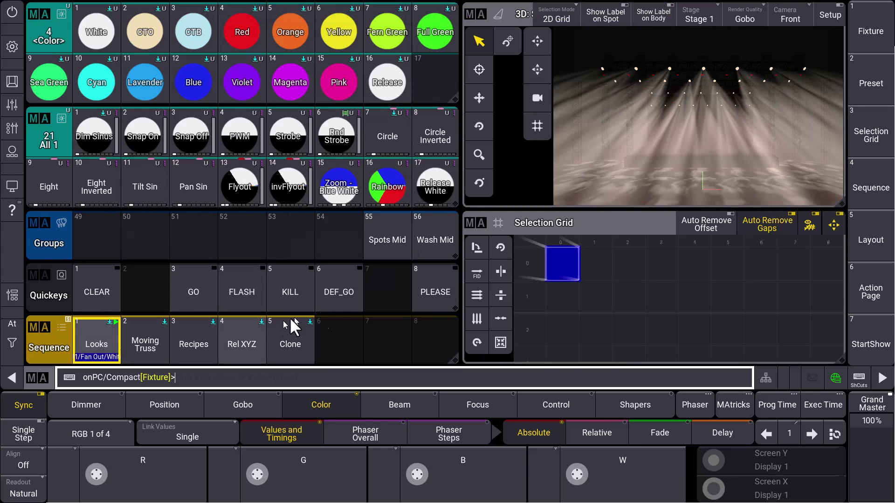
Advance the Looks sequence through its next cues with the DEF_GO quickey to check the new fixtures
{"action": "left_click", "coordinate": [336, 296]}
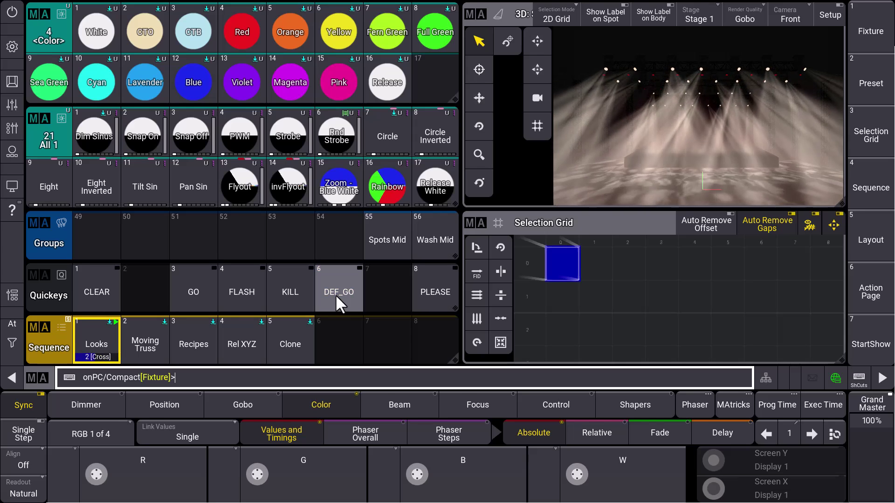
{"action": "left_click", "coordinate": [335, 295]}
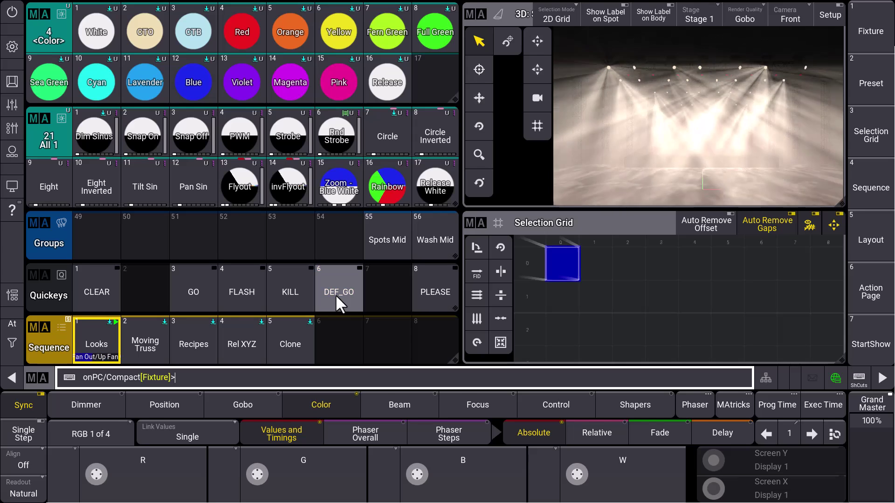
{"action": "left_click", "coordinate": [335, 295]}
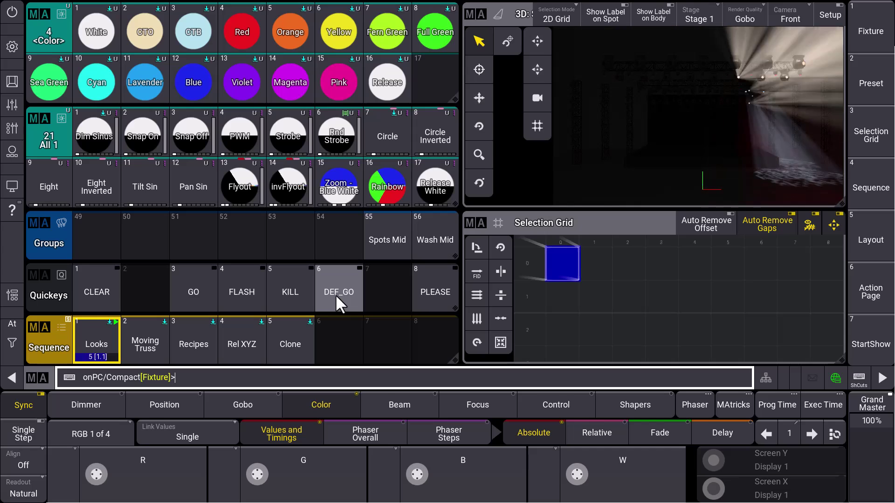